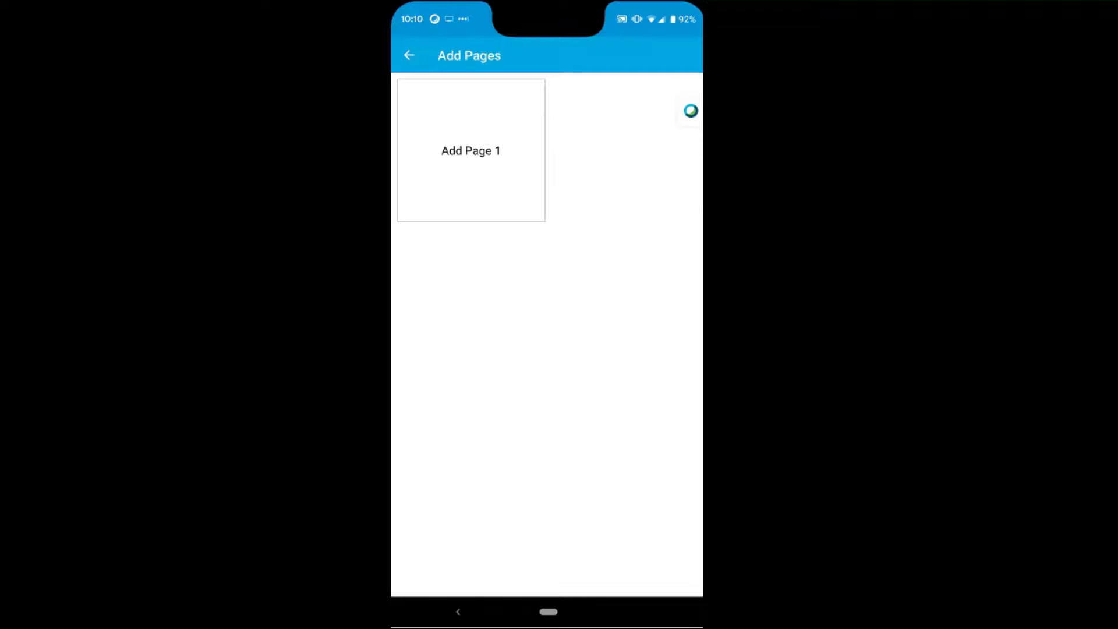
Photograph the hotel receipt as Page 1 of a new capture and accept the photo.
left_click(470, 150)
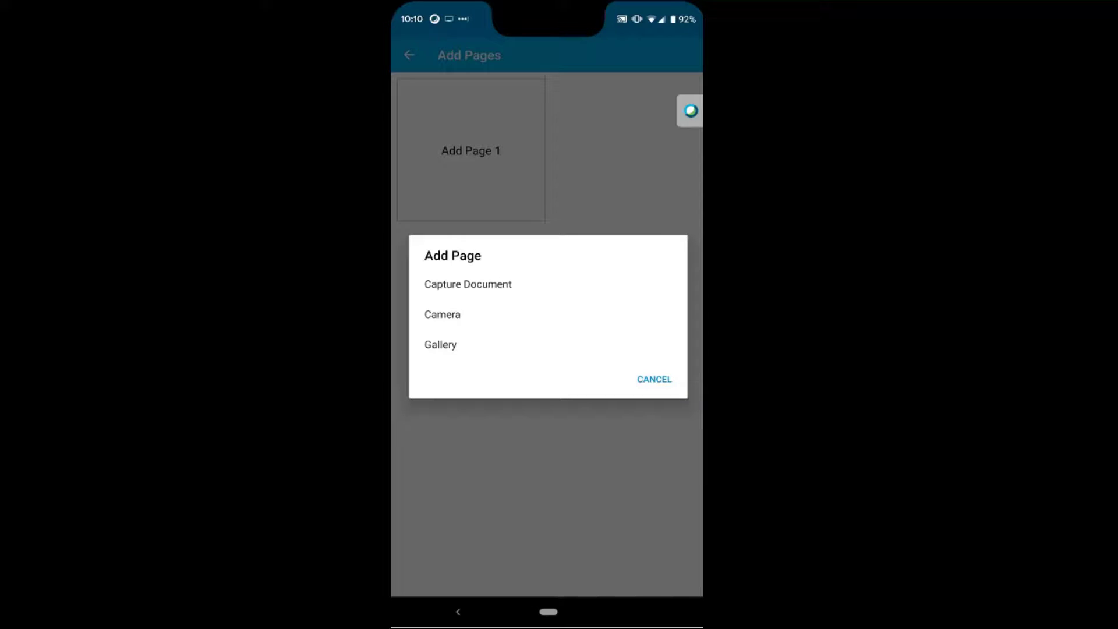
left_click(468, 285)
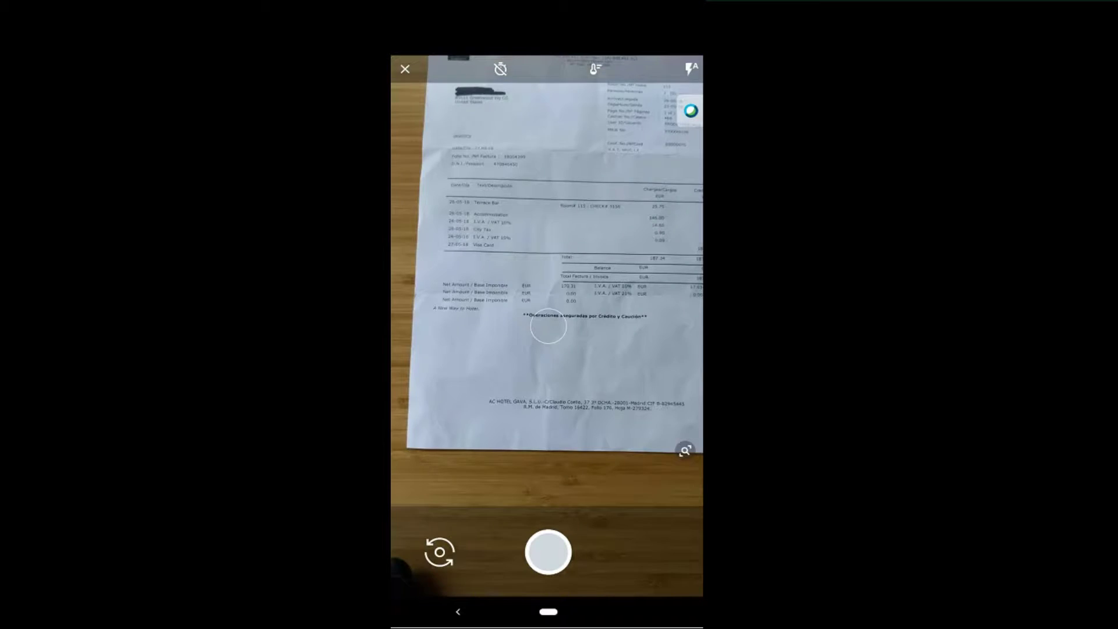
left_click(548, 551)
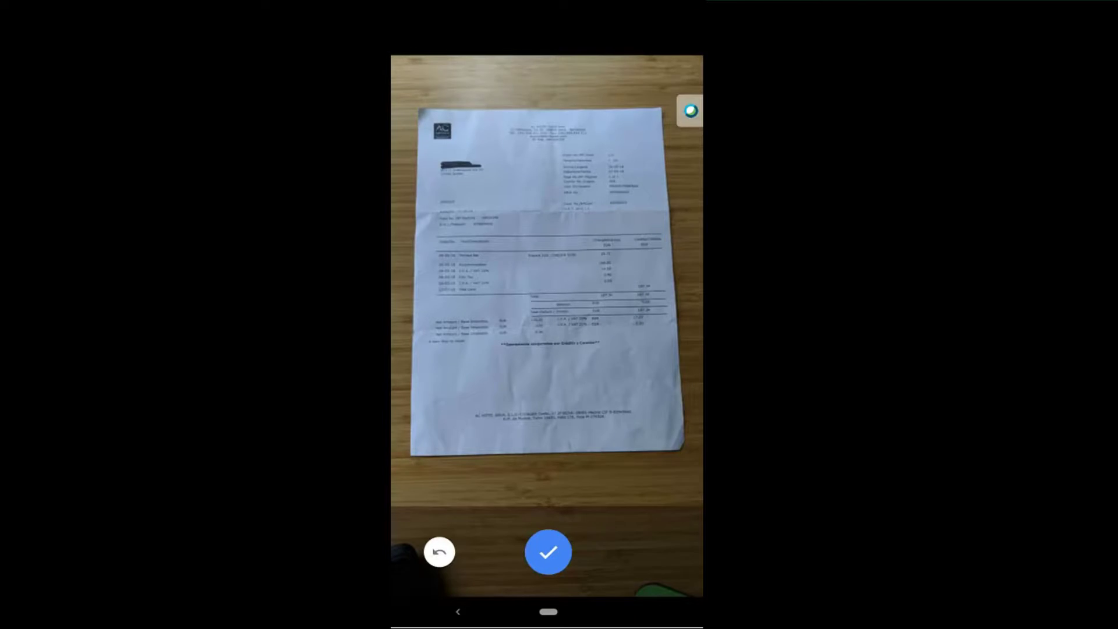
left_click(548, 551)
Upload the receipt with description 'hotel' and amount 187.34, dismissing the upload confirmation.
left_click(689, 48)
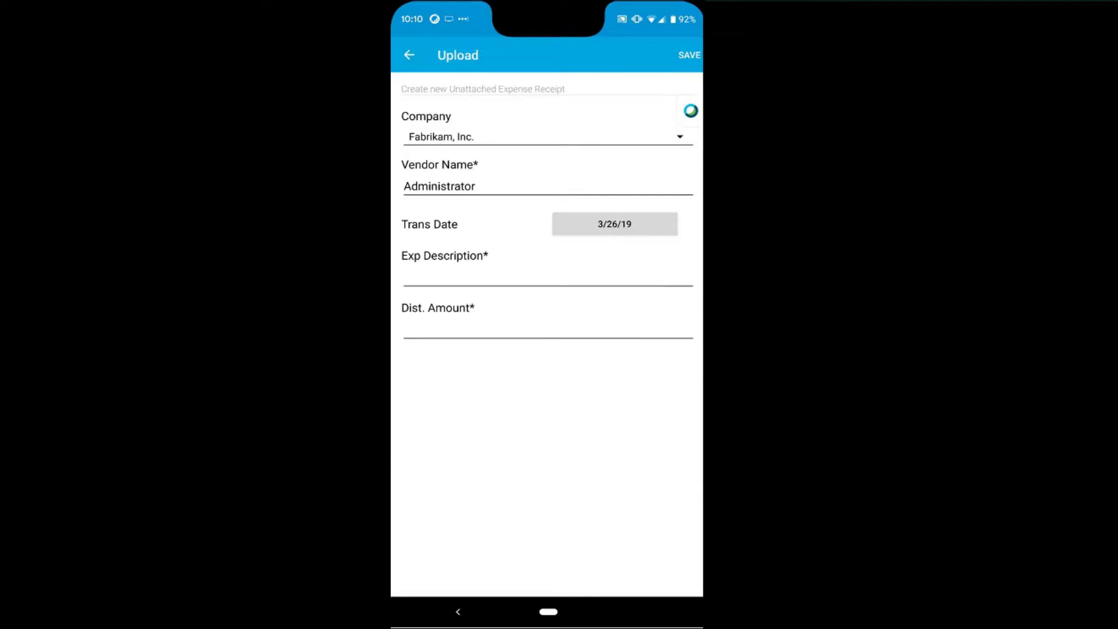
left_click(546, 276)
type("hotel")
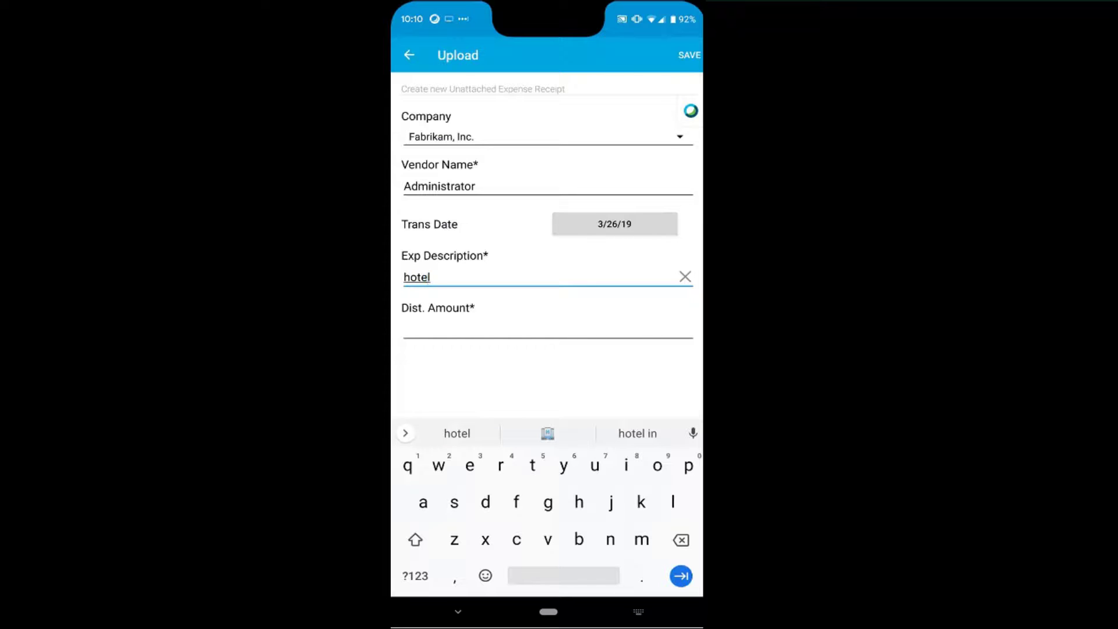
left_click(547, 328)
type("18")
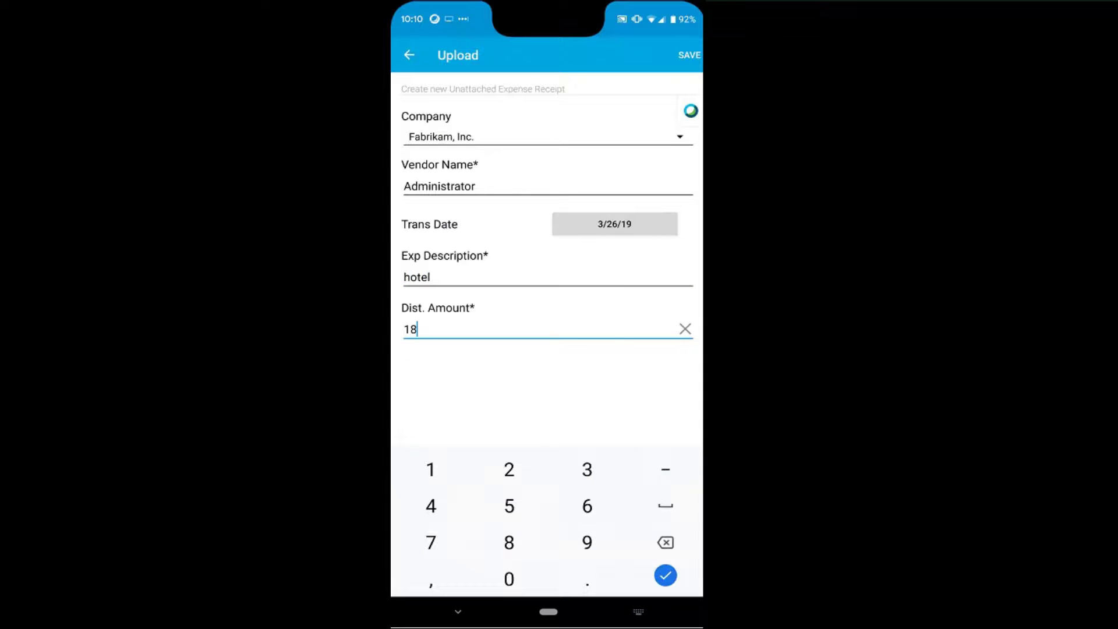
type("7.34")
left_click(689, 55)
left_click(617, 352)
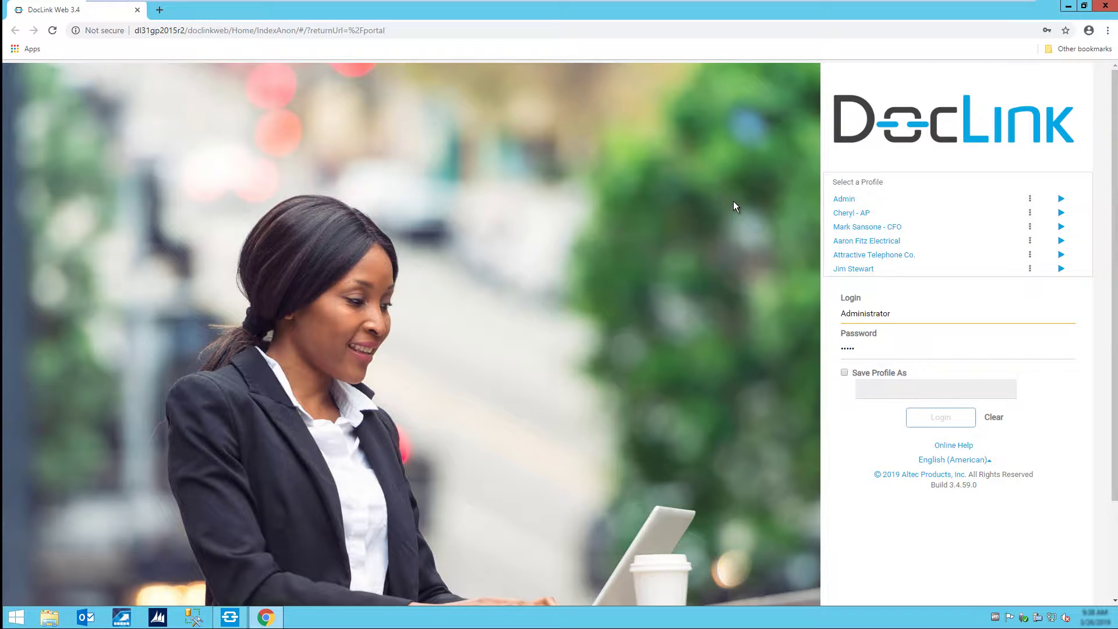
left_click(1062, 269)
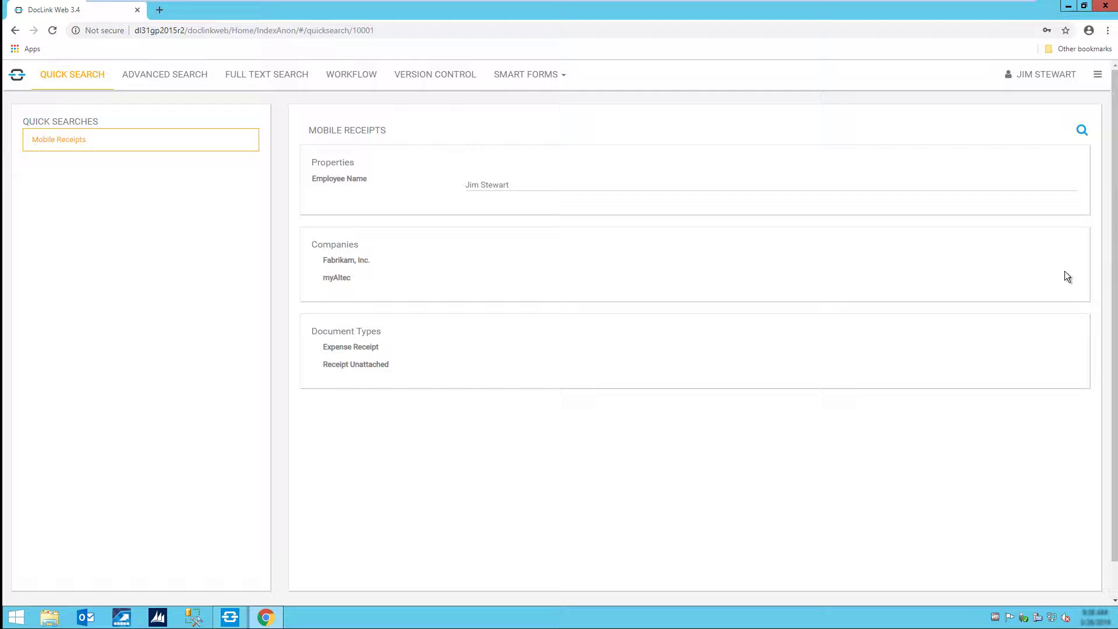
left_click(529, 73)
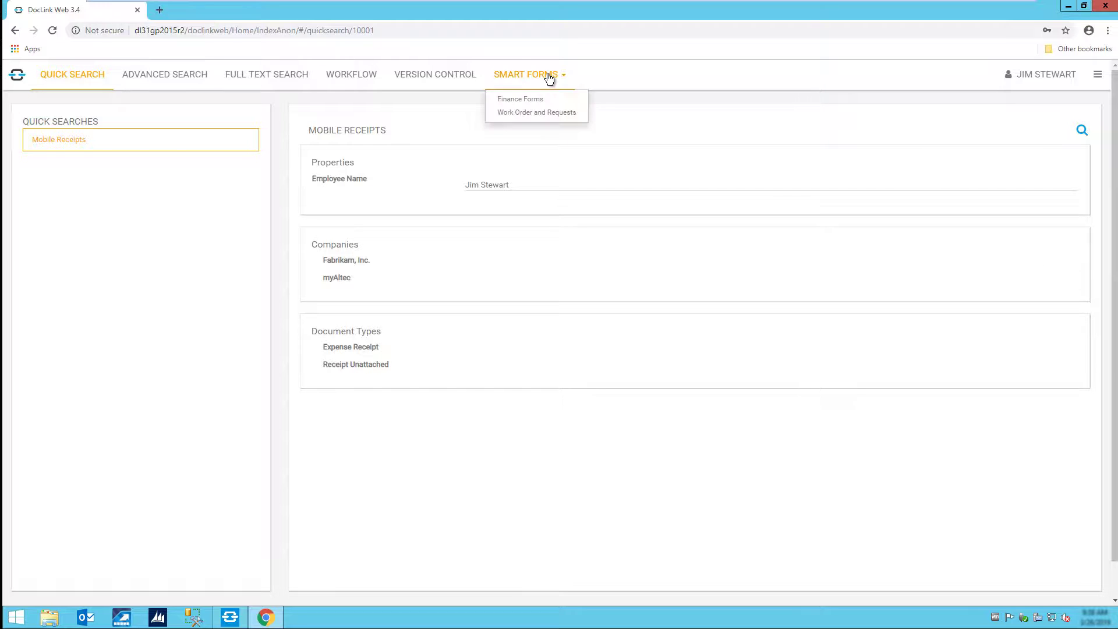
left_click(524, 97)
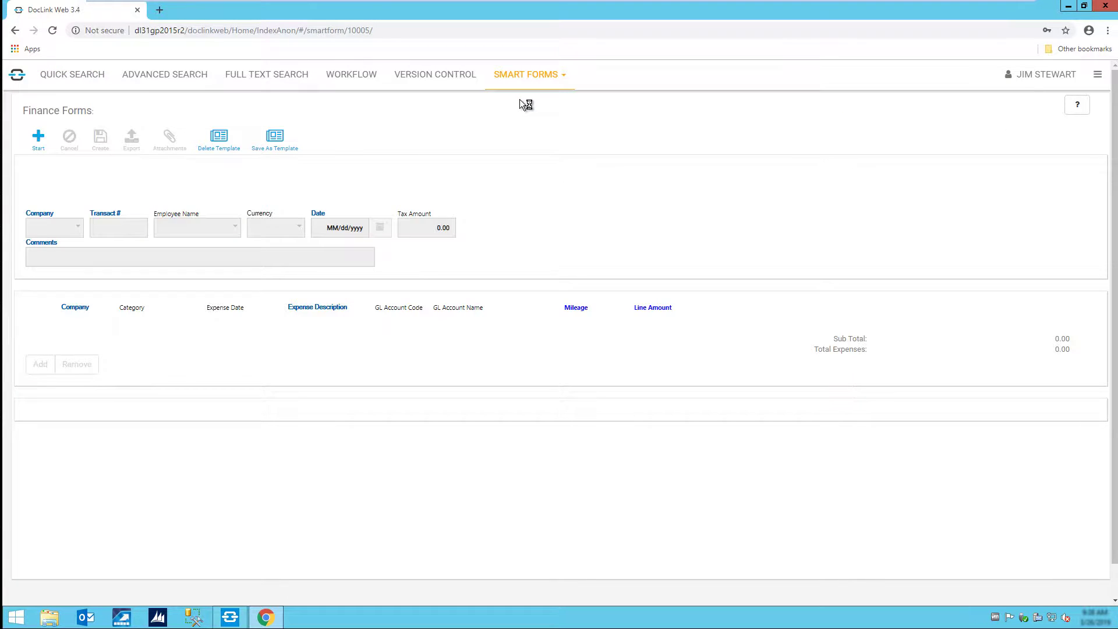
Start expense report MINV-000403 with header fields filled, comment 'trip', and attachments panel shown.
left_click(39, 138)
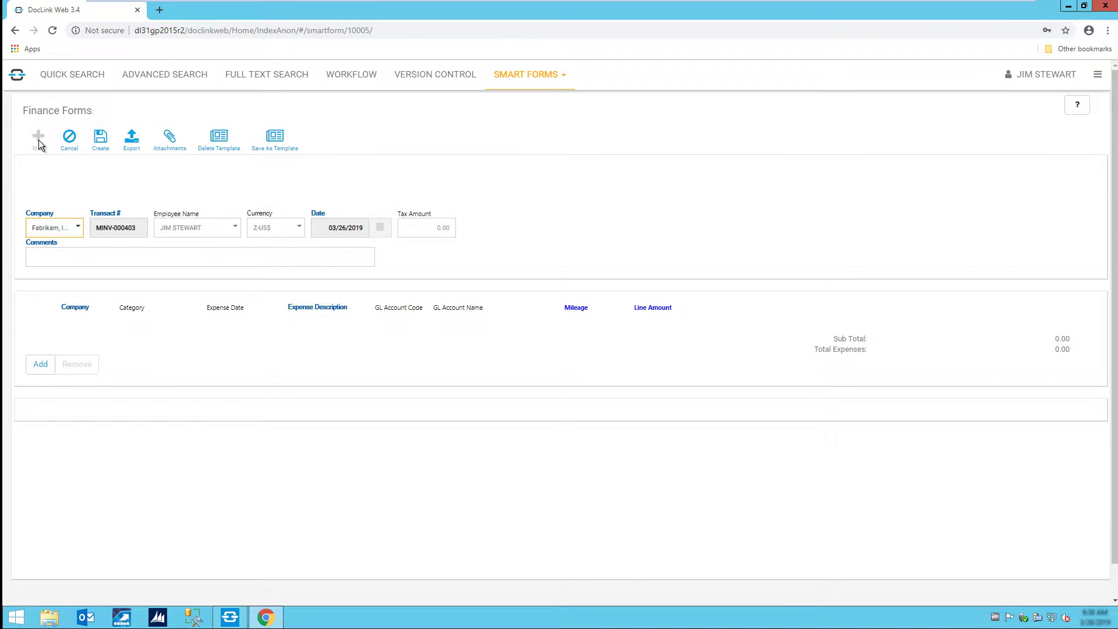
key("Tab")
key("Tab")
key("Tab")
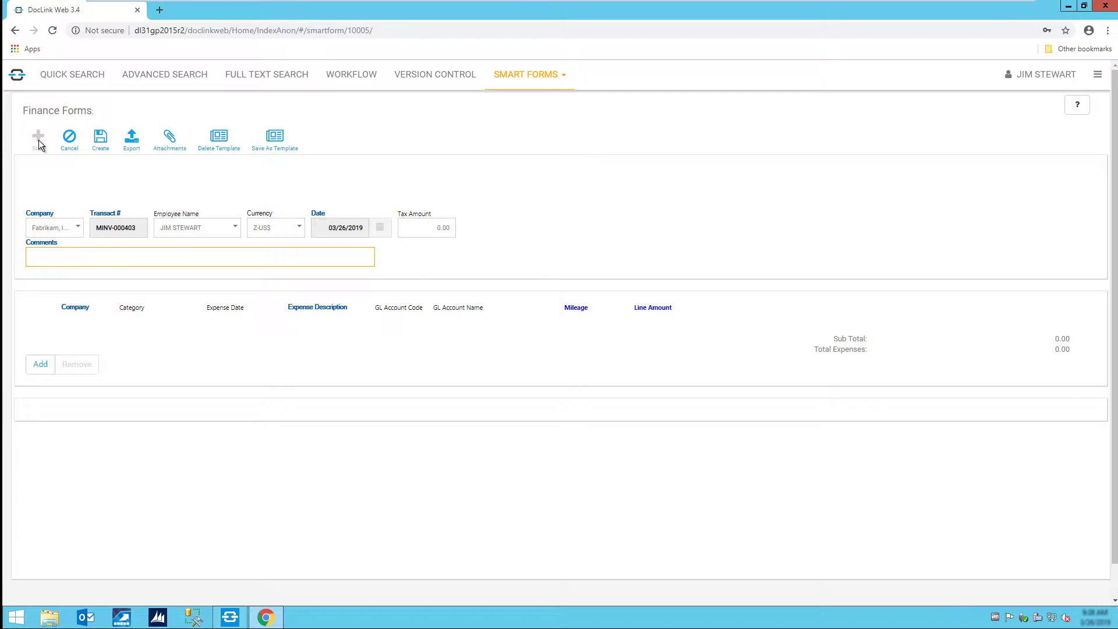
type("trip")
left_click(171, 140)
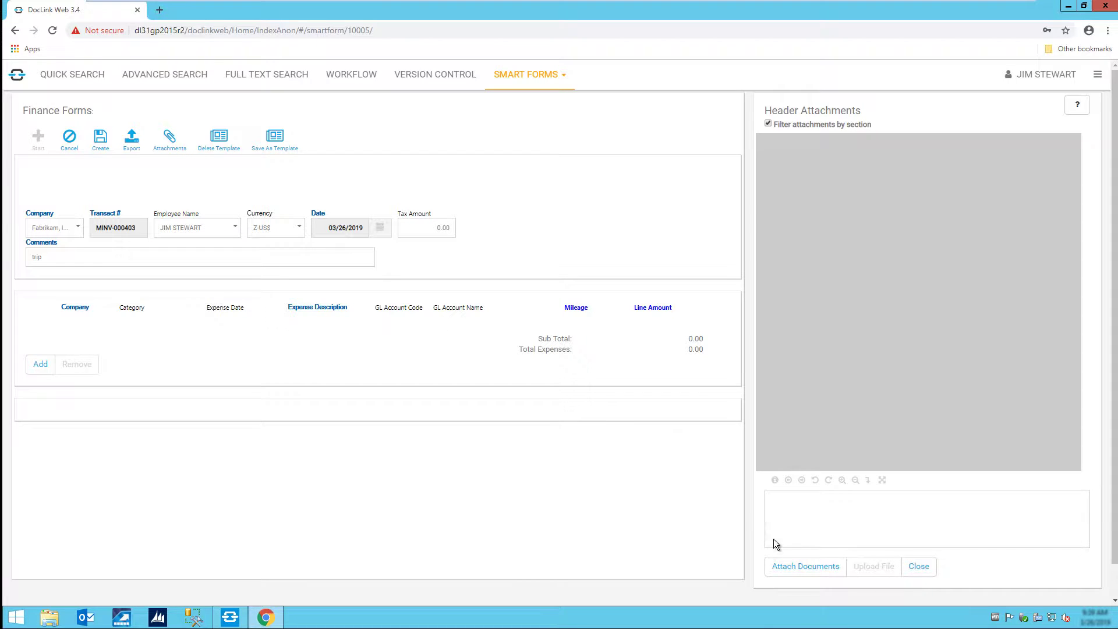
Attach all five saved receipts (Uber, taxi, rental car, flight, food) as report line items.
left_click(805, 566)
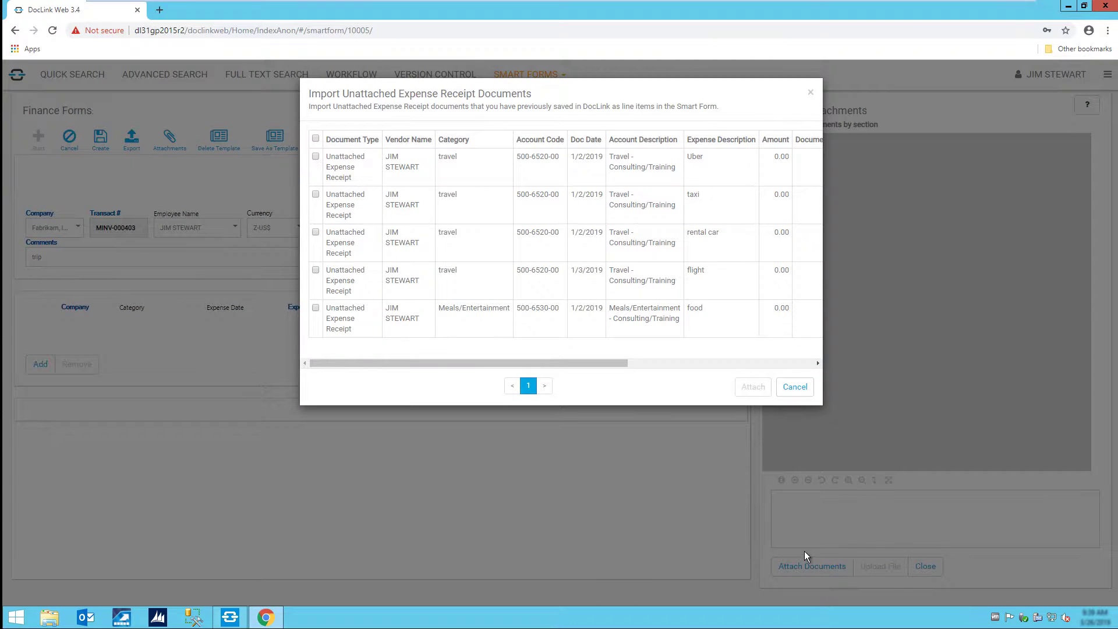
left_click(315, 140)
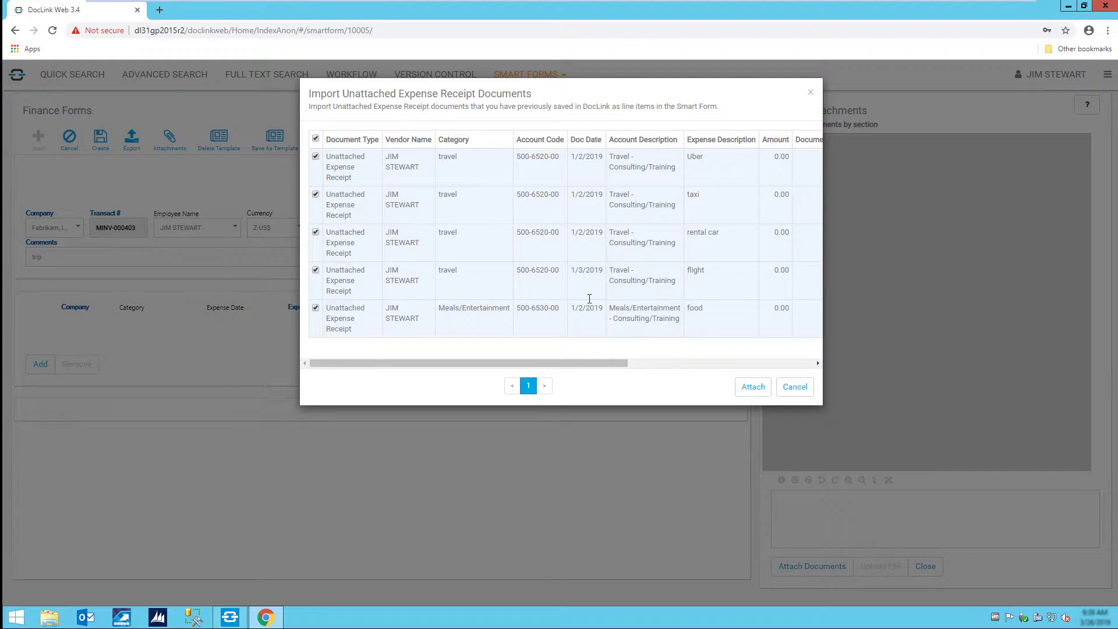
left_click(754, 387)
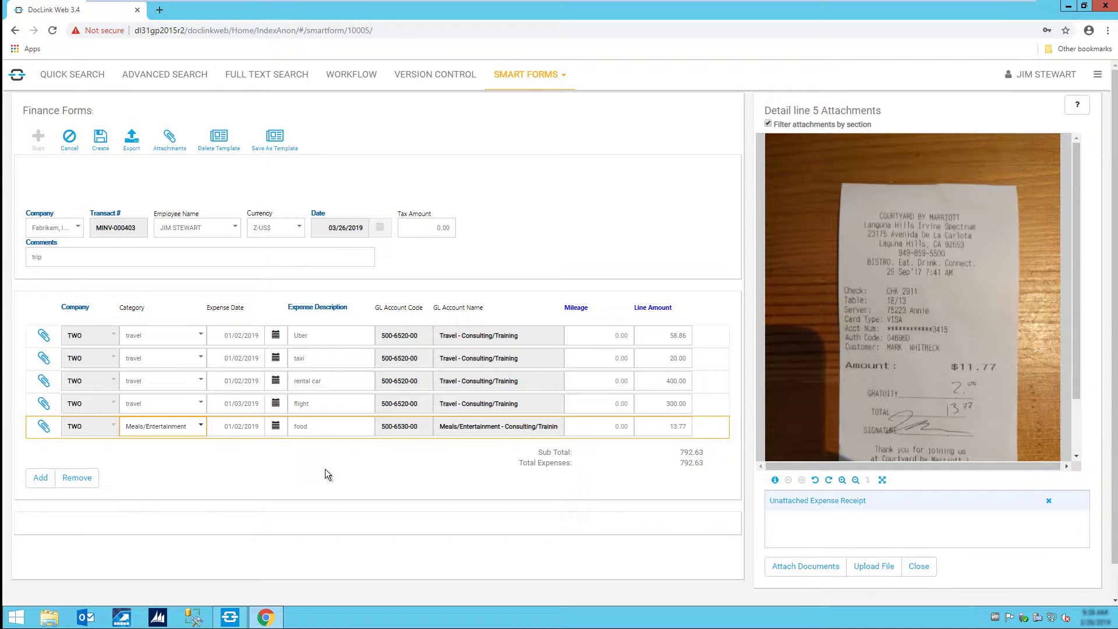
Add a Mileage line dated 01/03/2019, described 'mileage', for 100 miles costing 59.00.
left_click(40, 477)
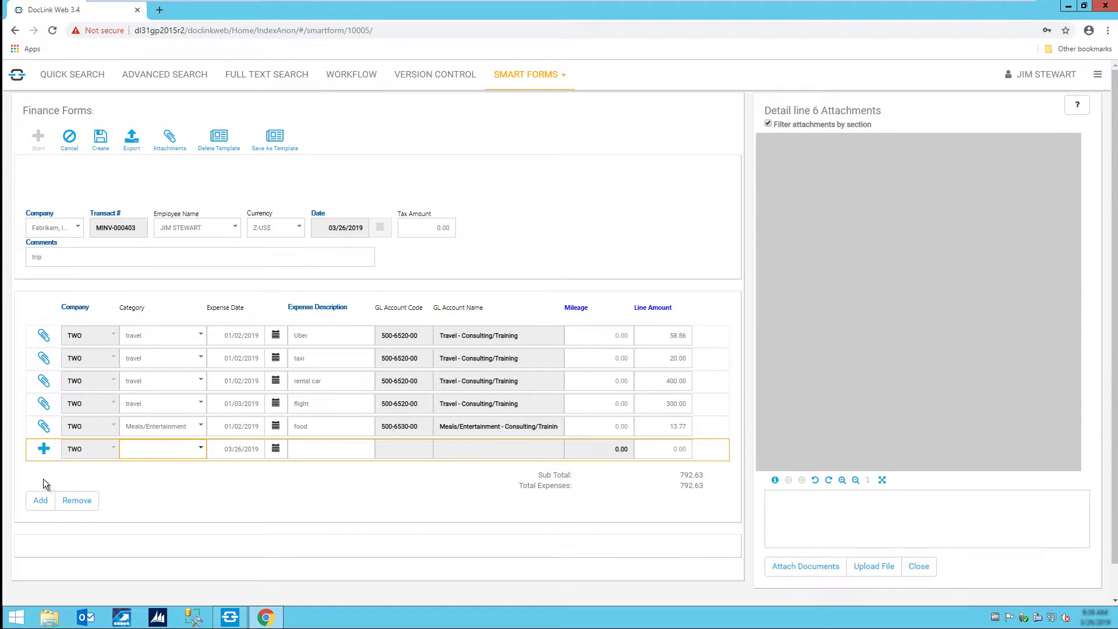
left_click(199, 449)
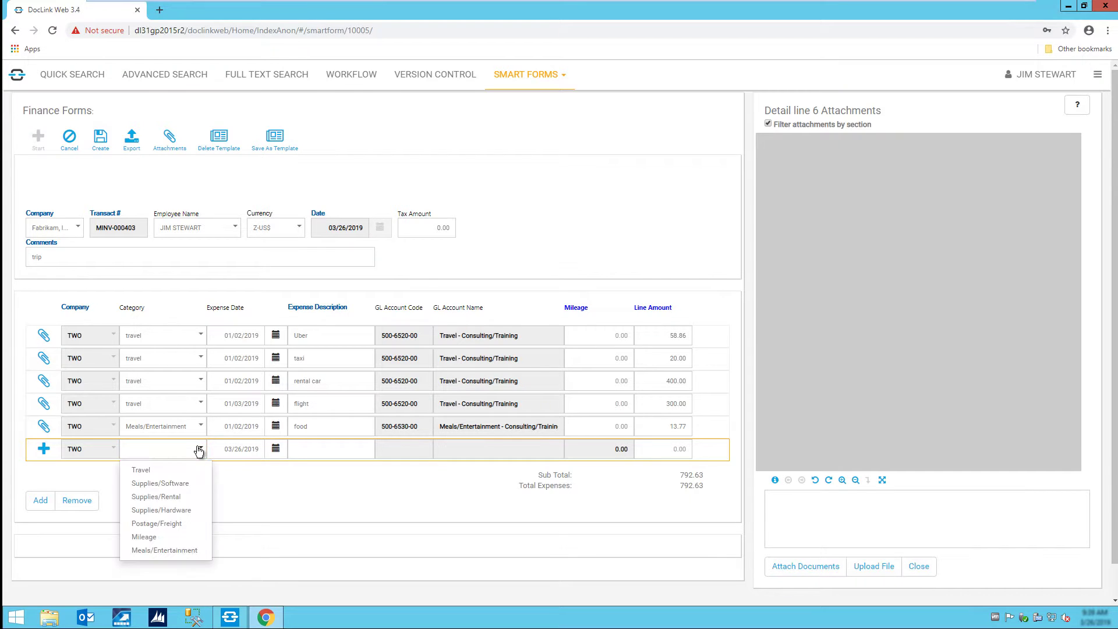
left_click(144, 537)
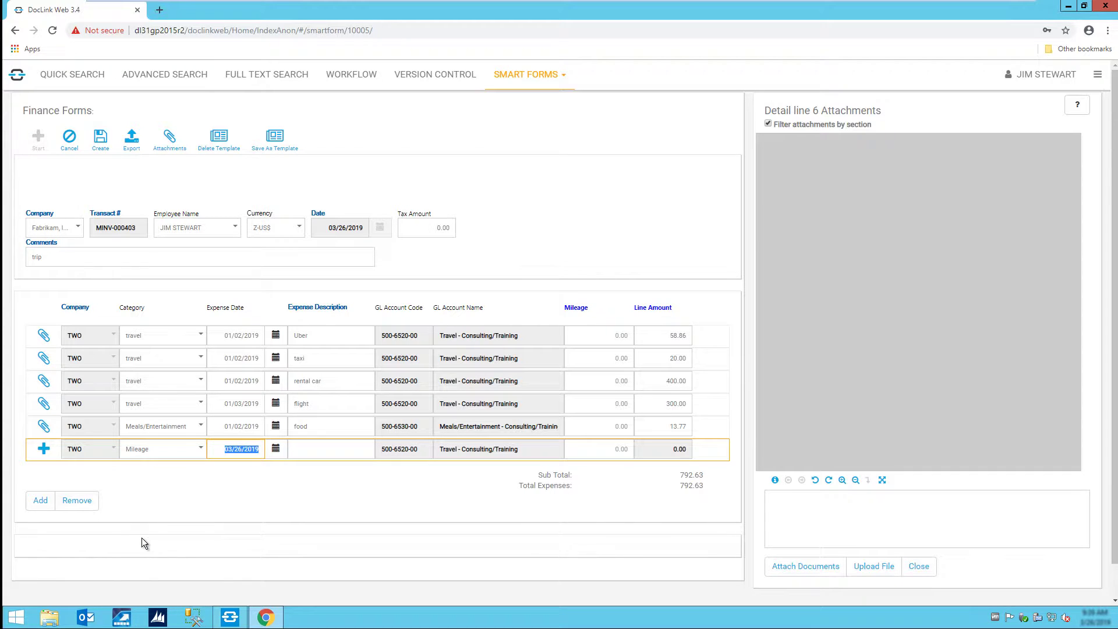
type("0103")
type("2019")
key("Tab")
type("mileage")
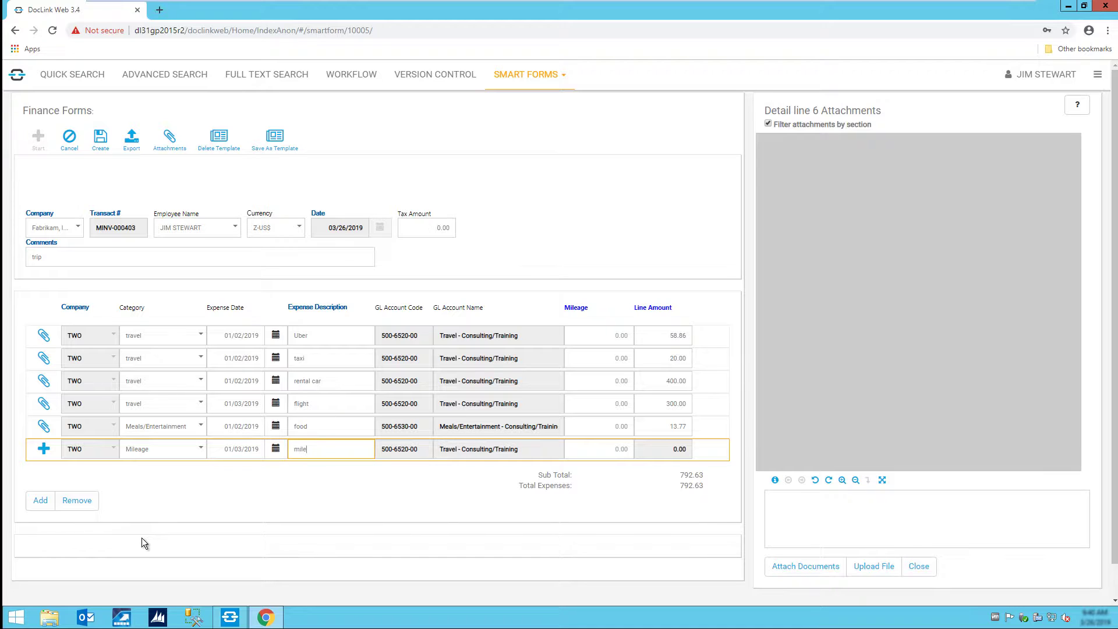
key("Tab")
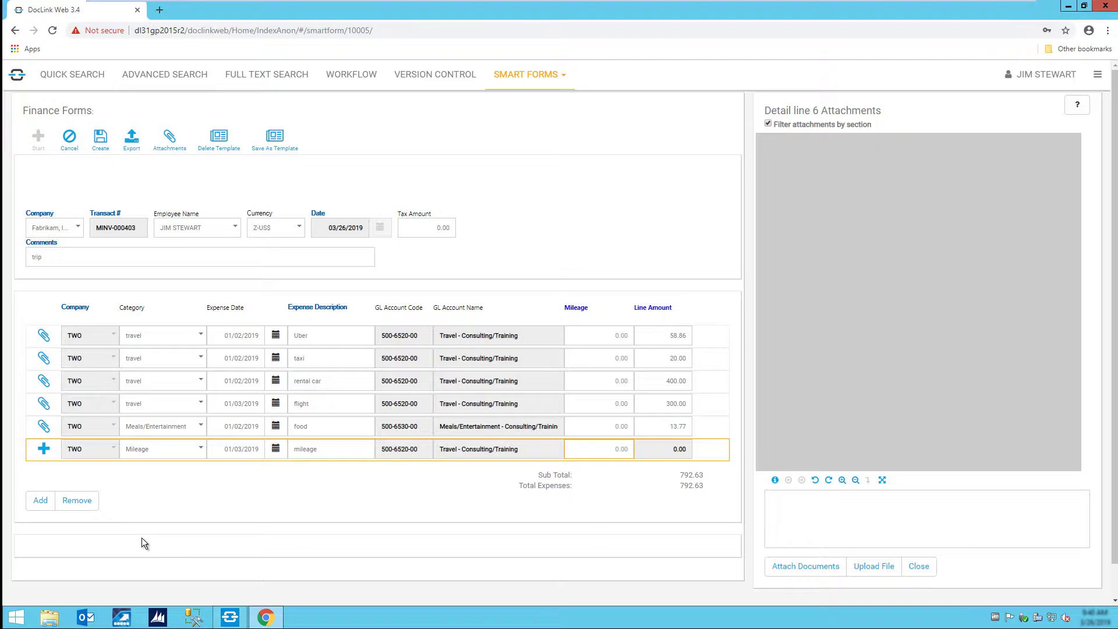
type("100")
key("Tab")
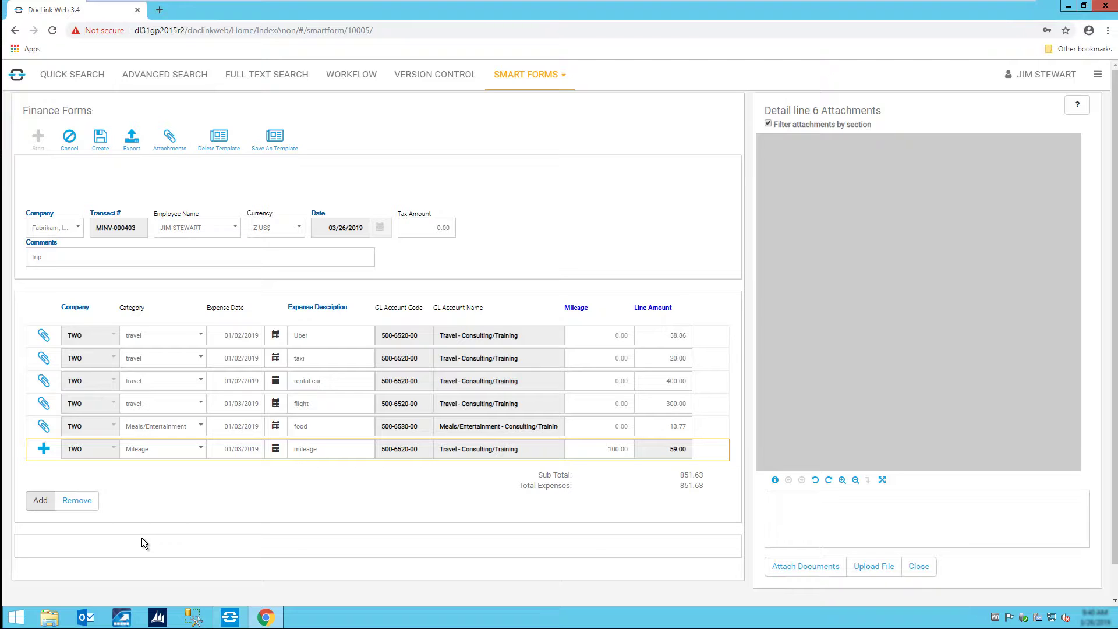
Create expense report 9163 and open its approval email in the Outlook approver inbox.
left_click(102, 138)
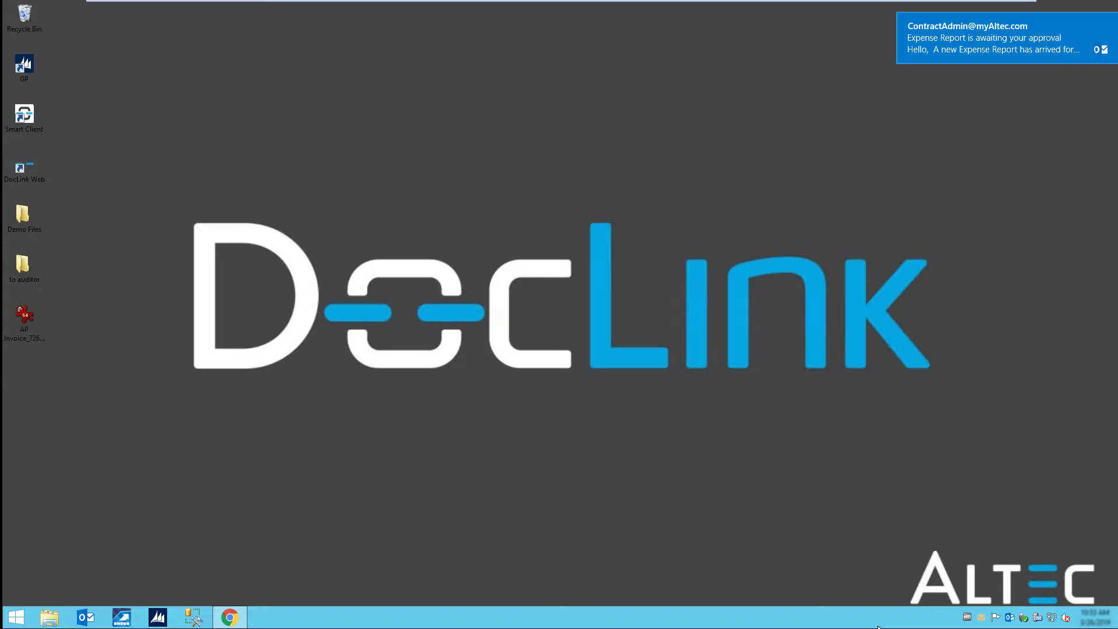
left_click(86, 618)
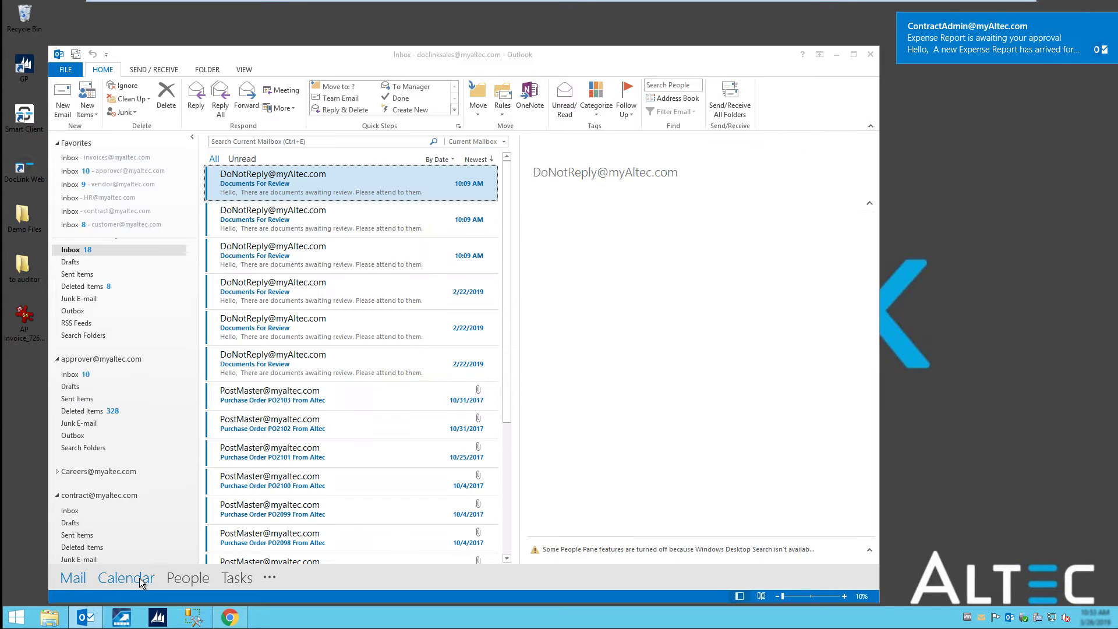
left_click(123, 170)
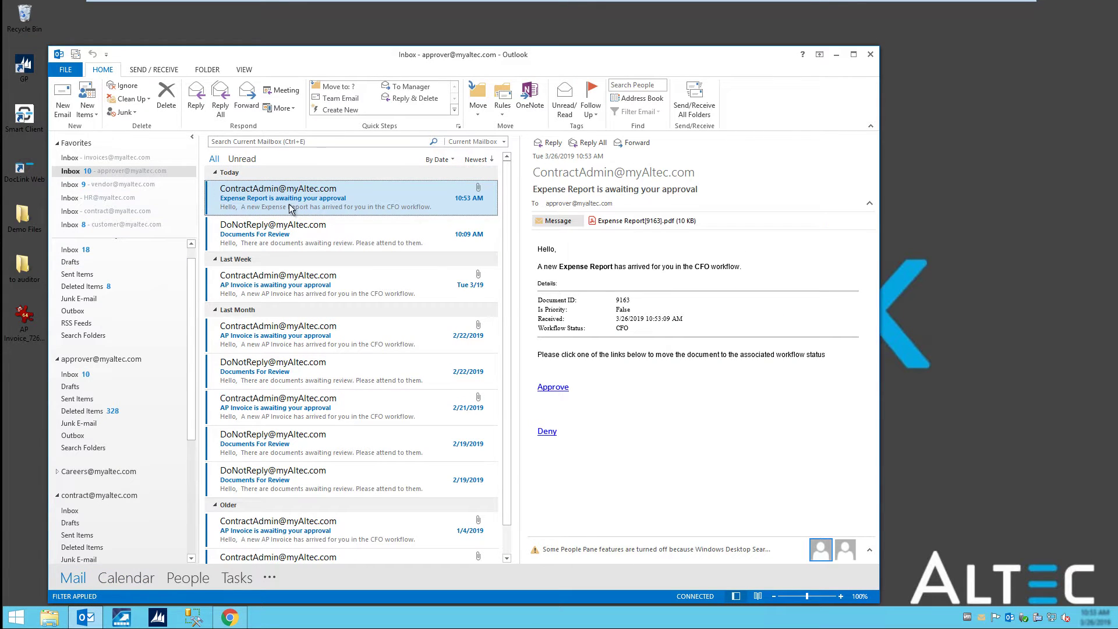
double_click(647, 221)
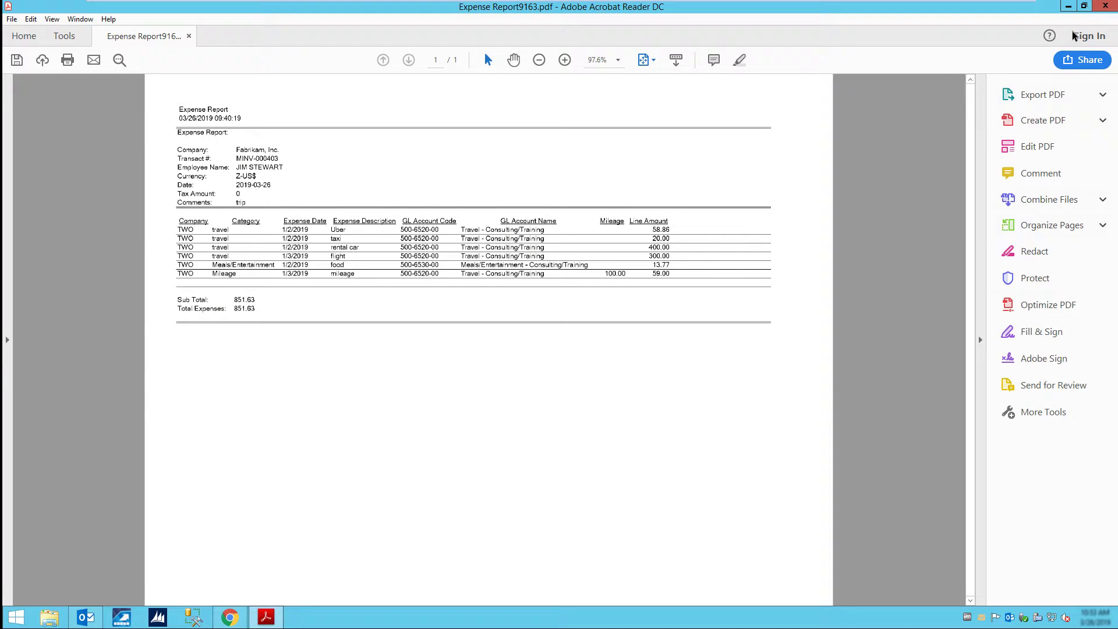
left_click(1105, 7)
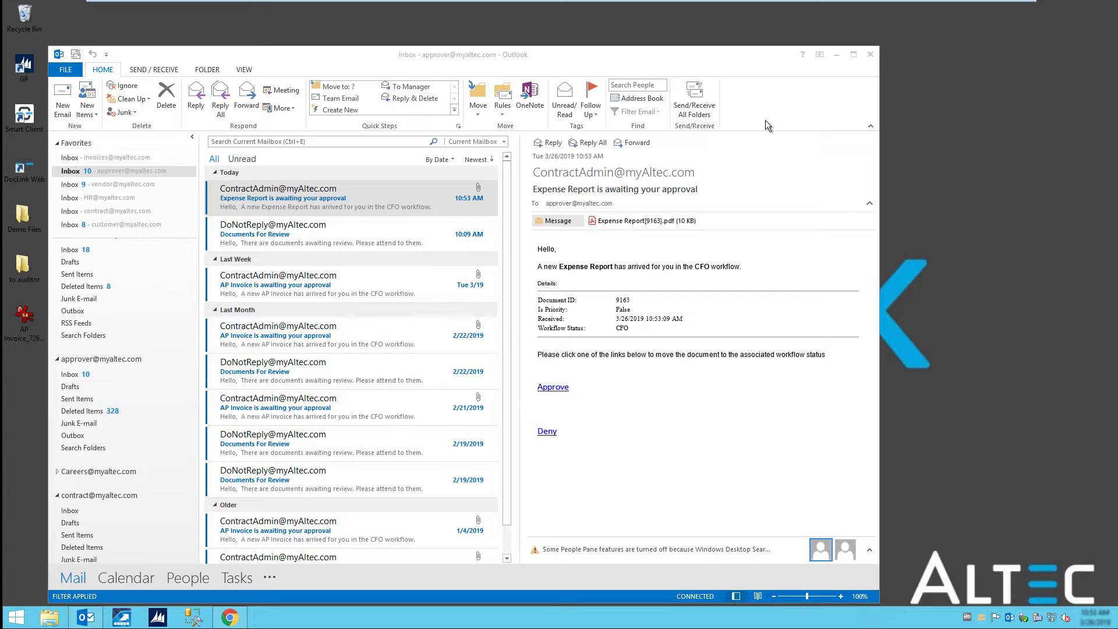
Sign in as the CFO and open expense report 9163 from the workflow search.
left_click(839, 57)
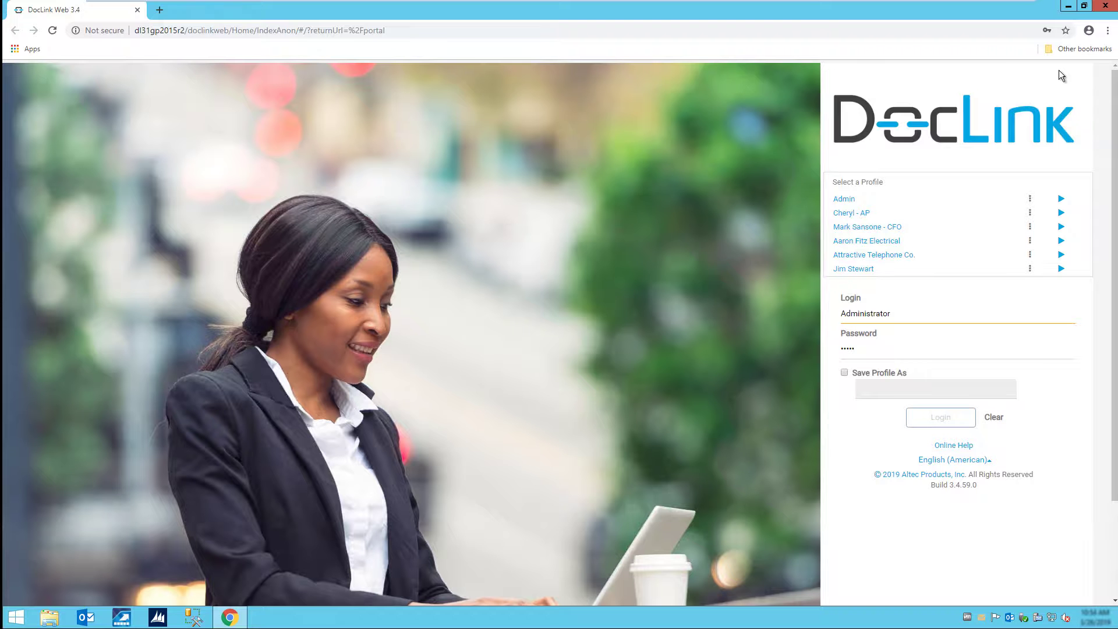
left_click(1060, 227)
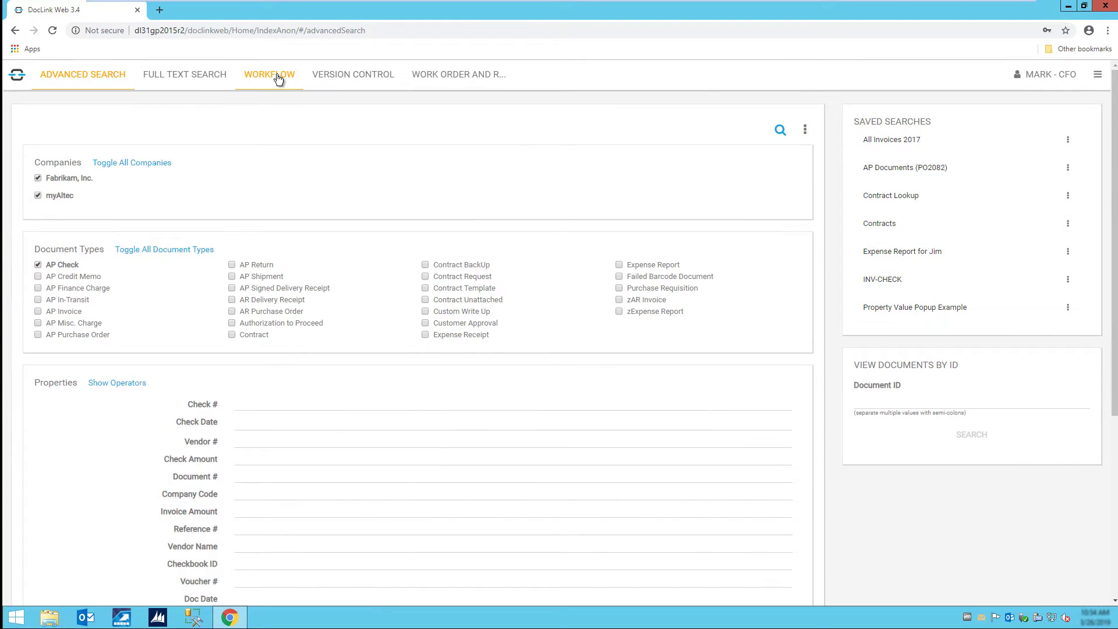
left_click(269, 74)
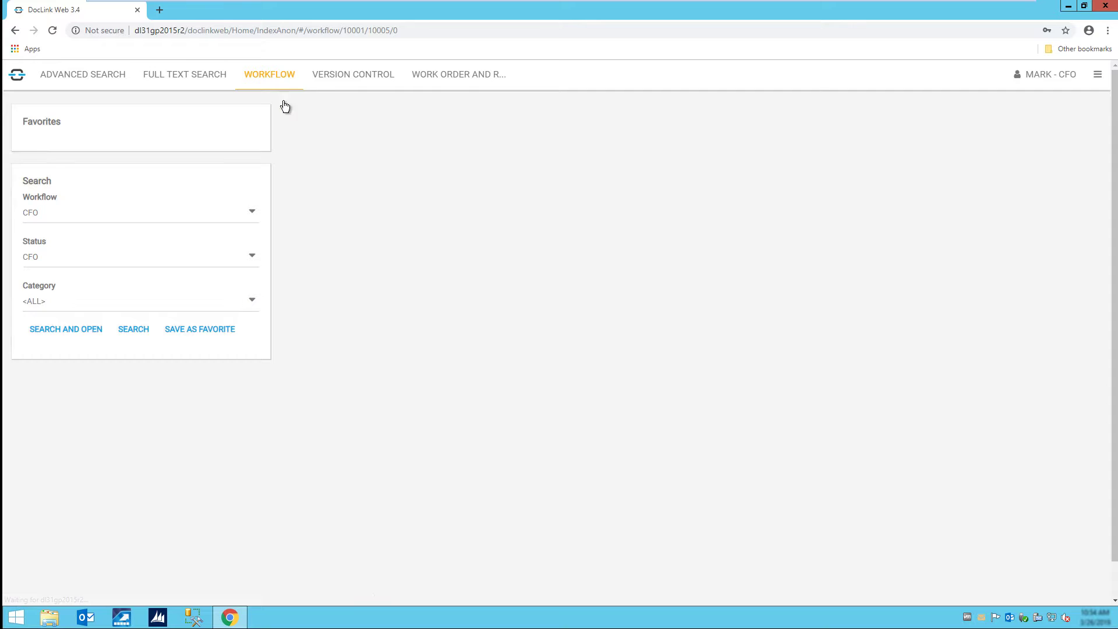
left_click(133, 328)
left_click(429, 192)
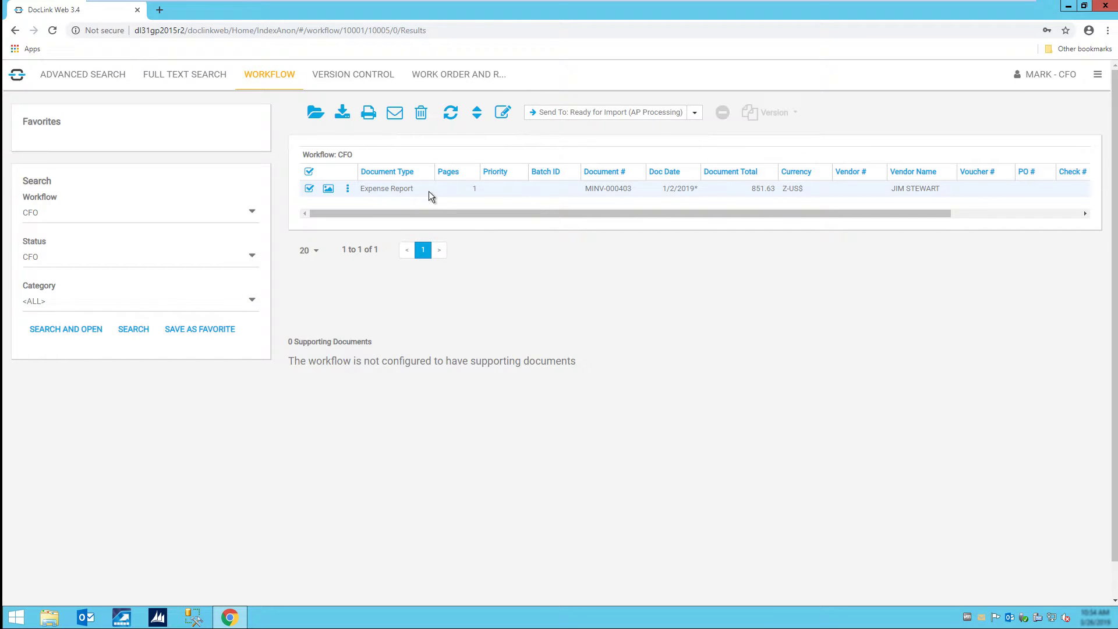
double_click(429, 191)
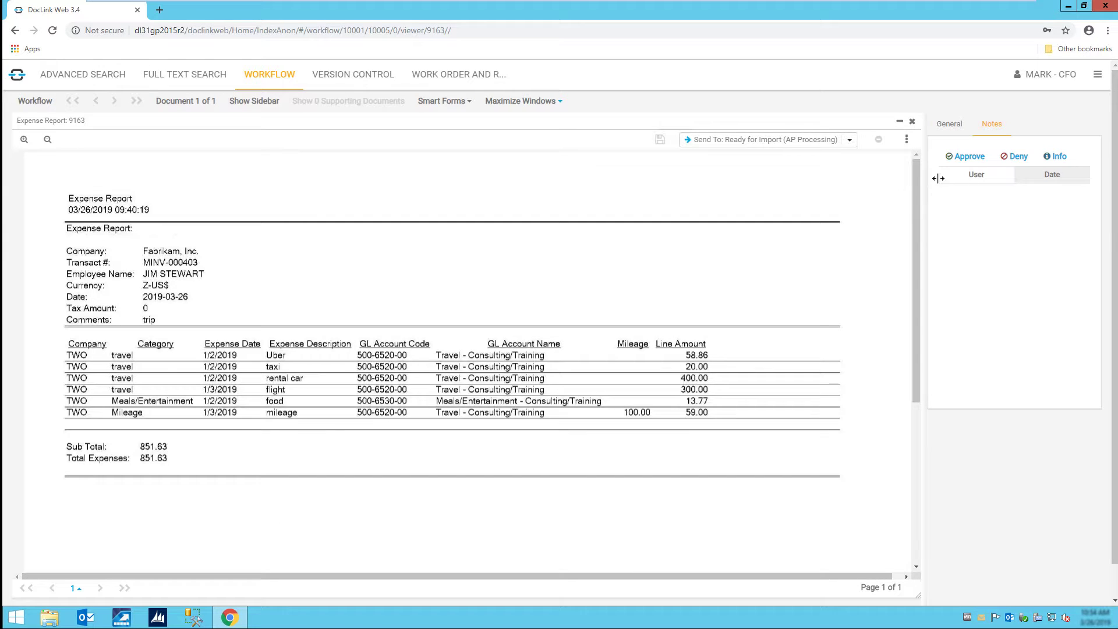
Approve report 9163 and send it to Approved for Posting.
left_click(969, 156)
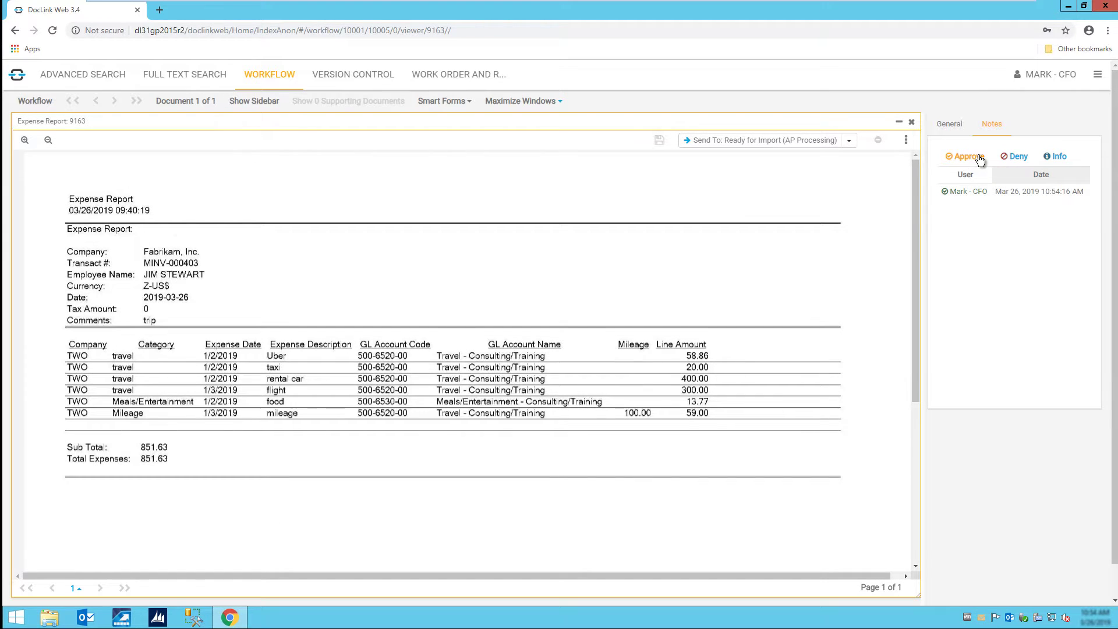
left_click(848, 140)
left_click(778, 176)
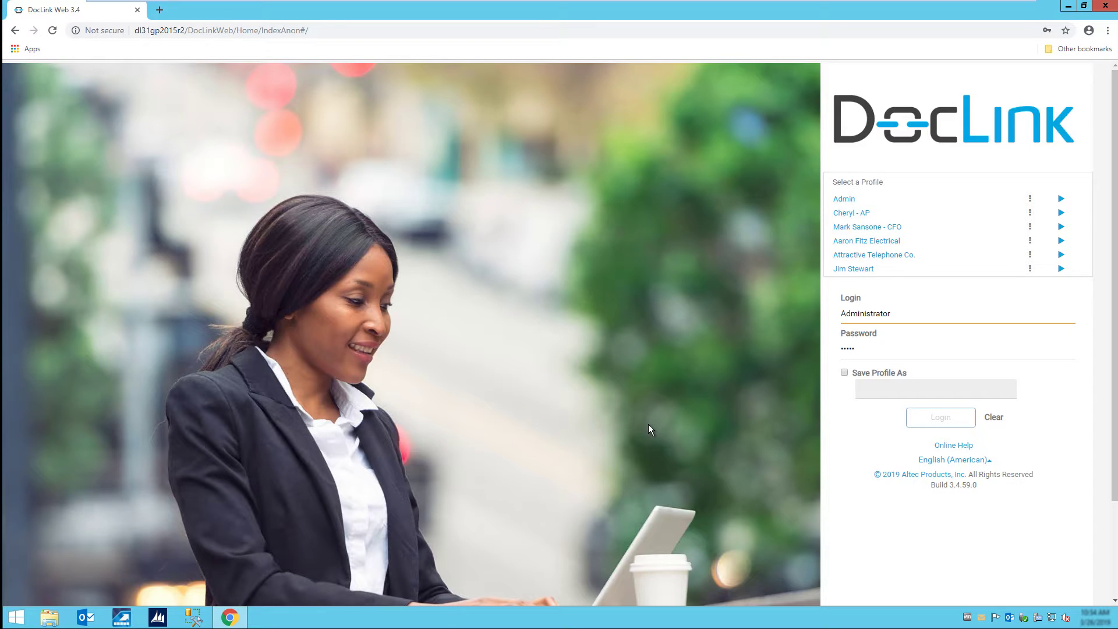
As Cheryl - AP, search the Approved for Posting queue and open expense report 9163.
left_click(1062, 218)
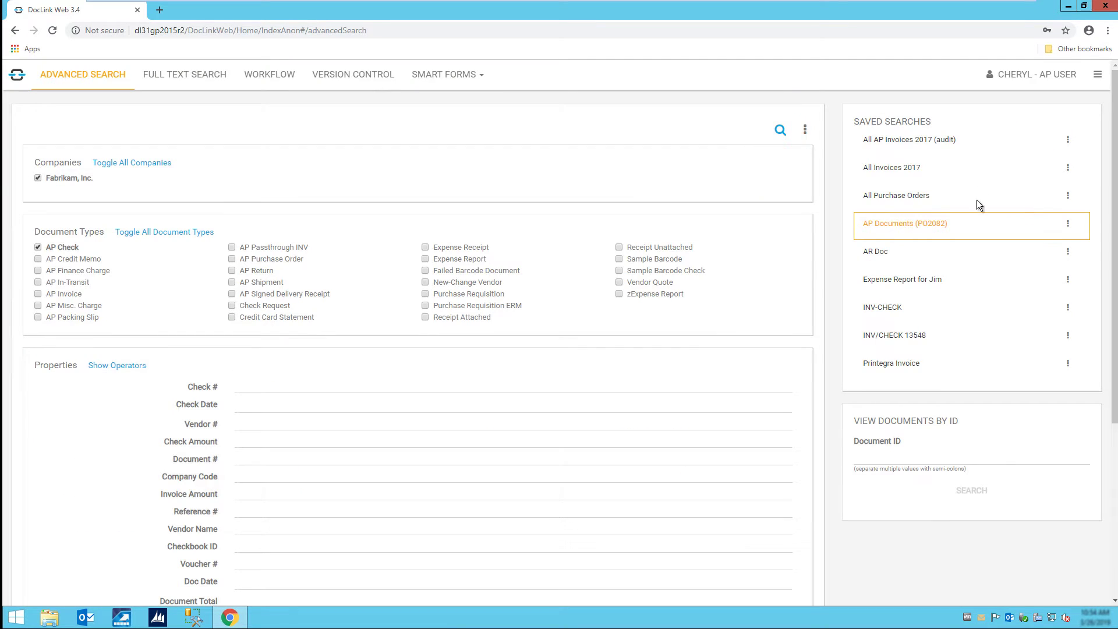
left_click(269, 74)
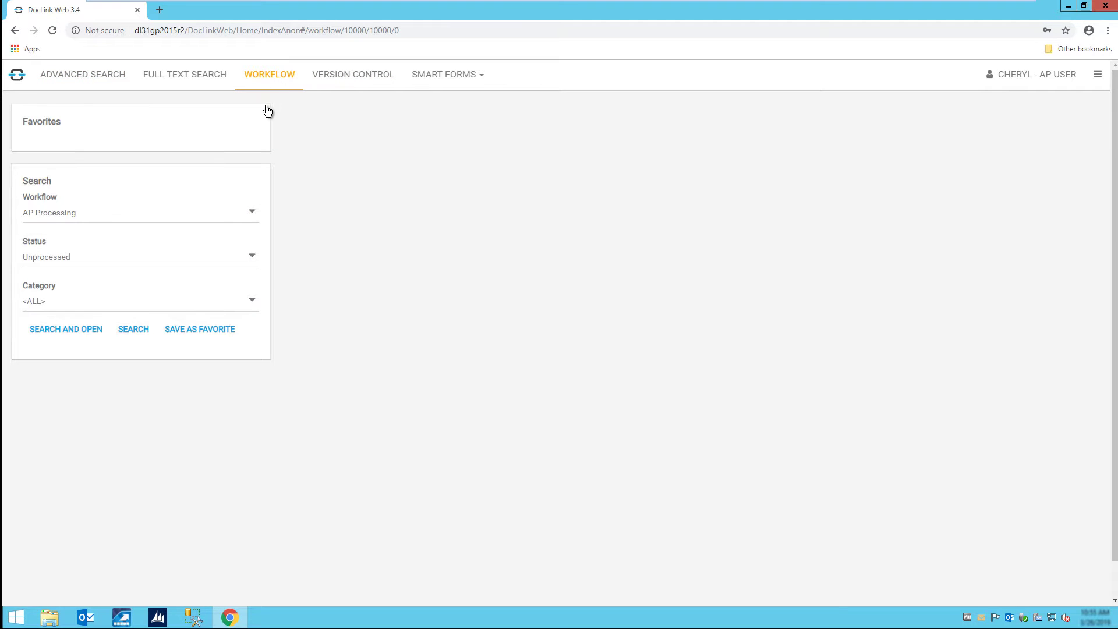
left_click(140, 256)
left_click(108, 289)
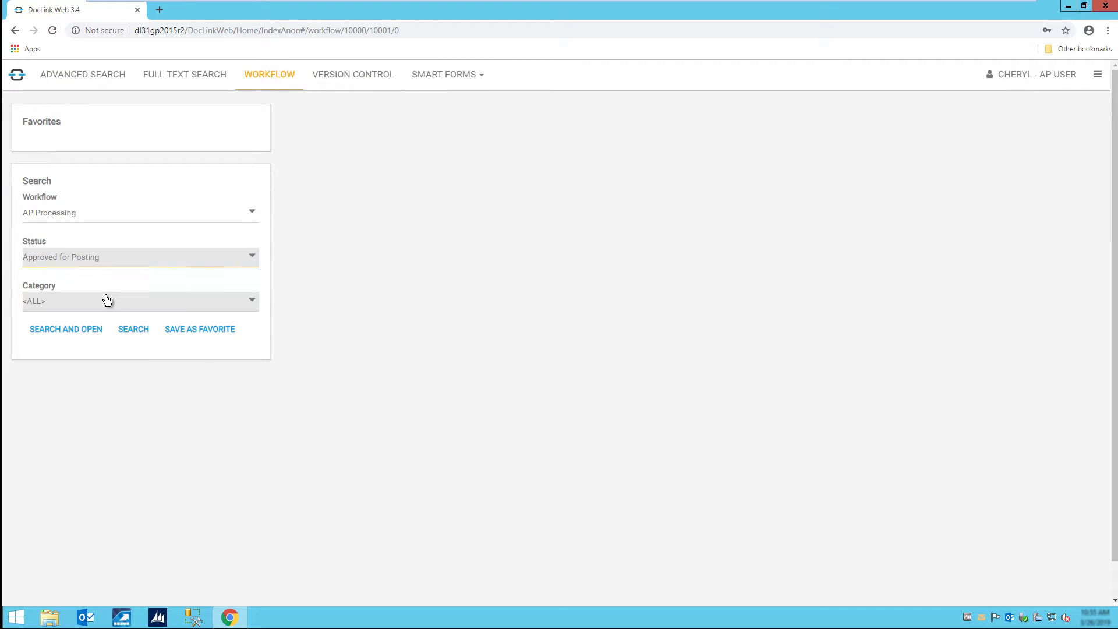
left_click(133, 329)
left_click(441, 224)
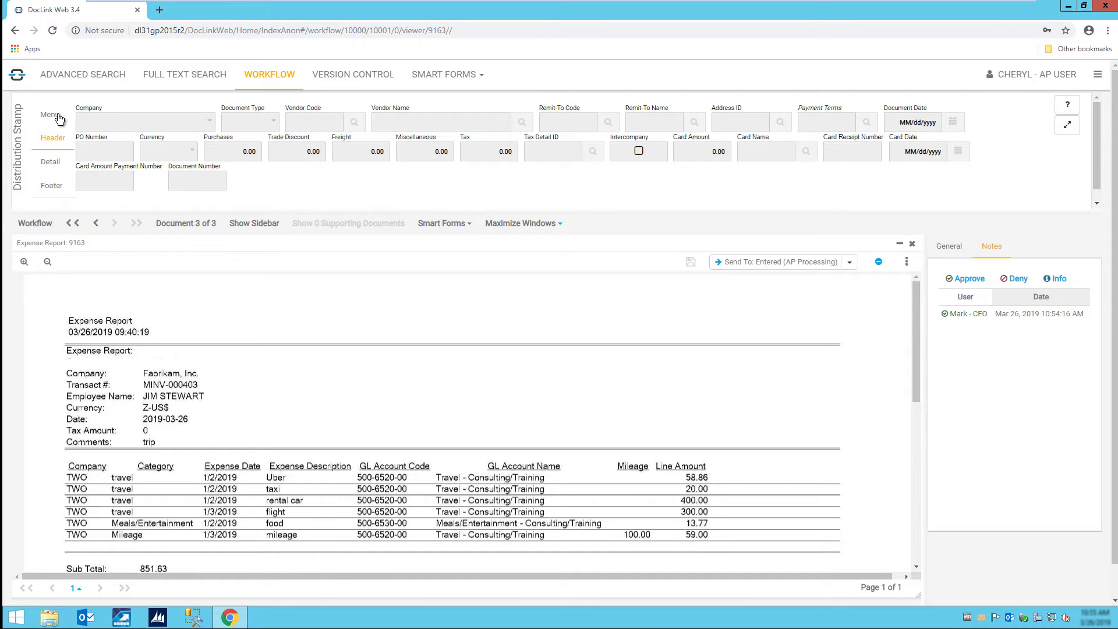
Create and burn a six-line GL distribution stamp totalling 851.63 onto report 9163.
left_click(50, 115)
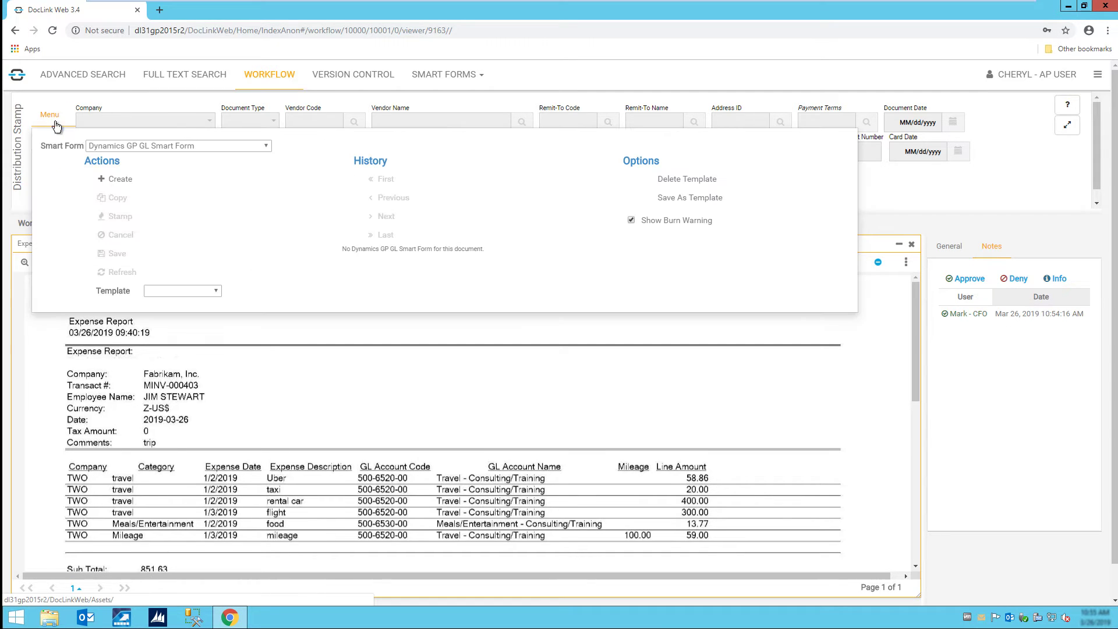
left_click(117, 179)
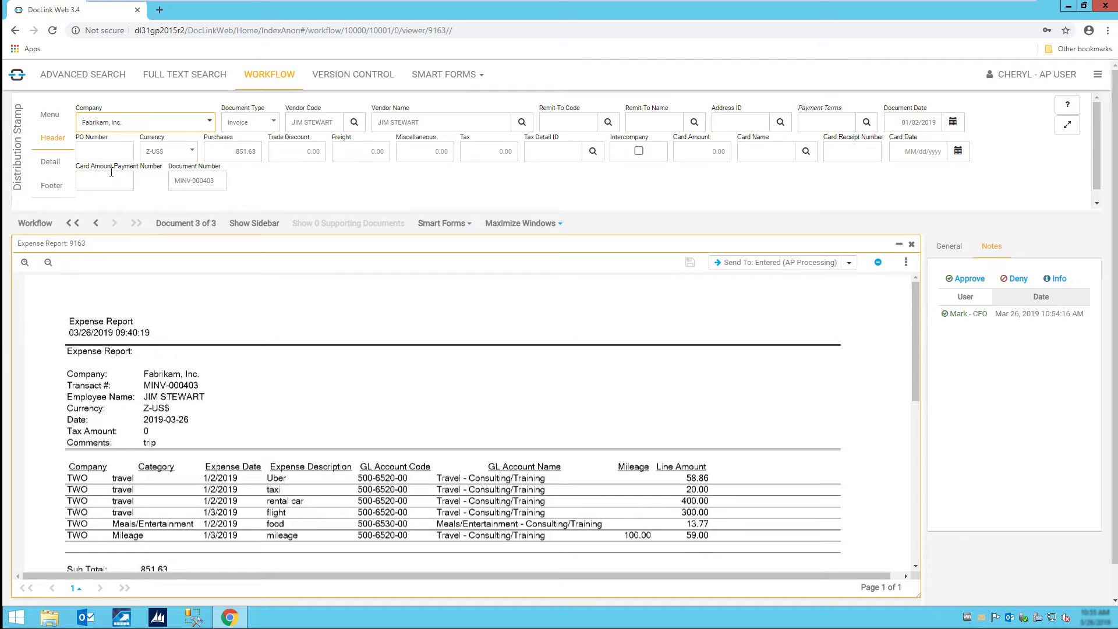
left_click(50, 161)
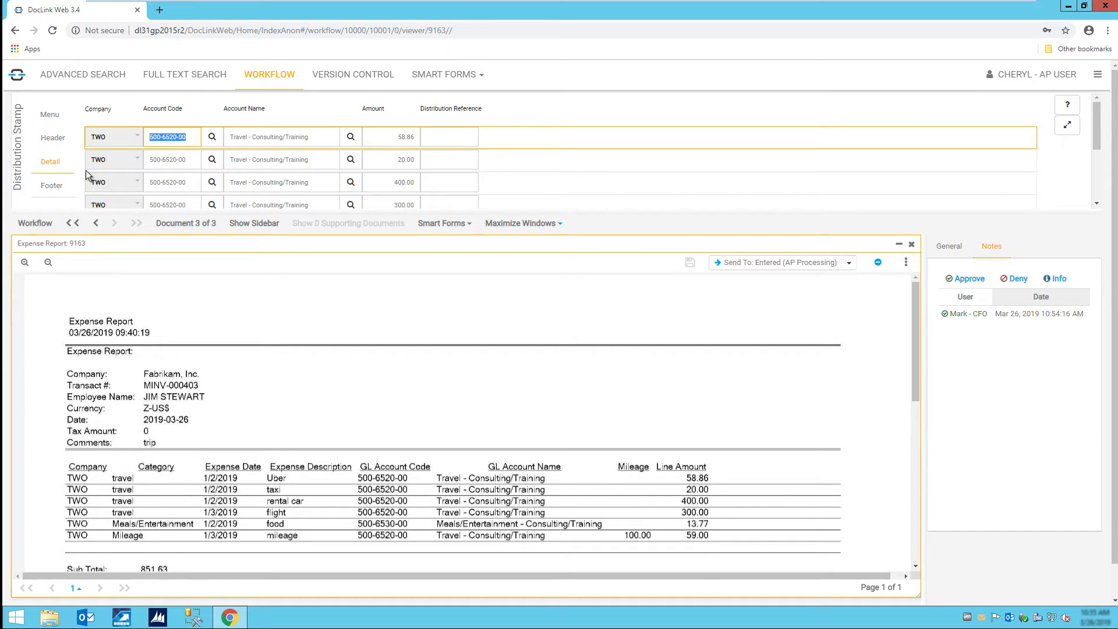
left_click(1067, 125)
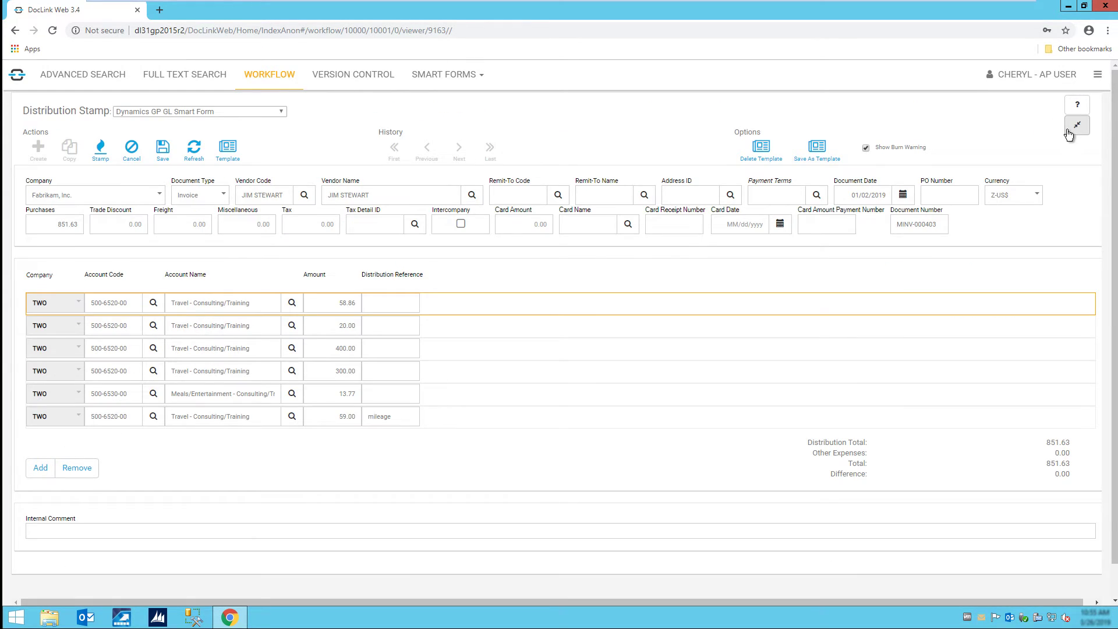
left_click(97, 154)
left_click(683, 175)
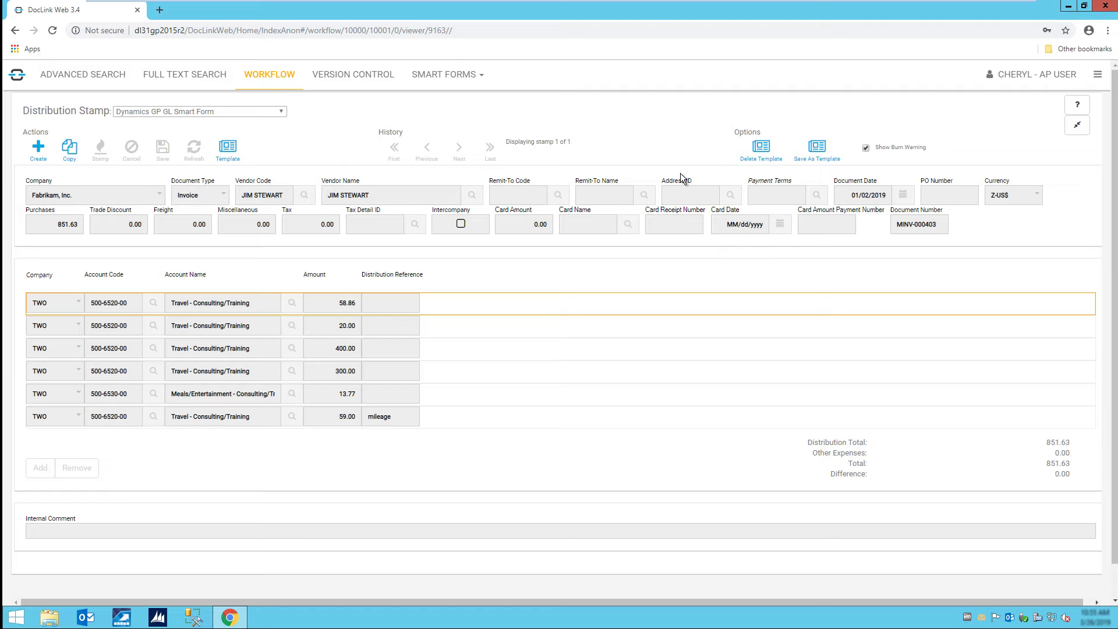
left_click(1077, 125)
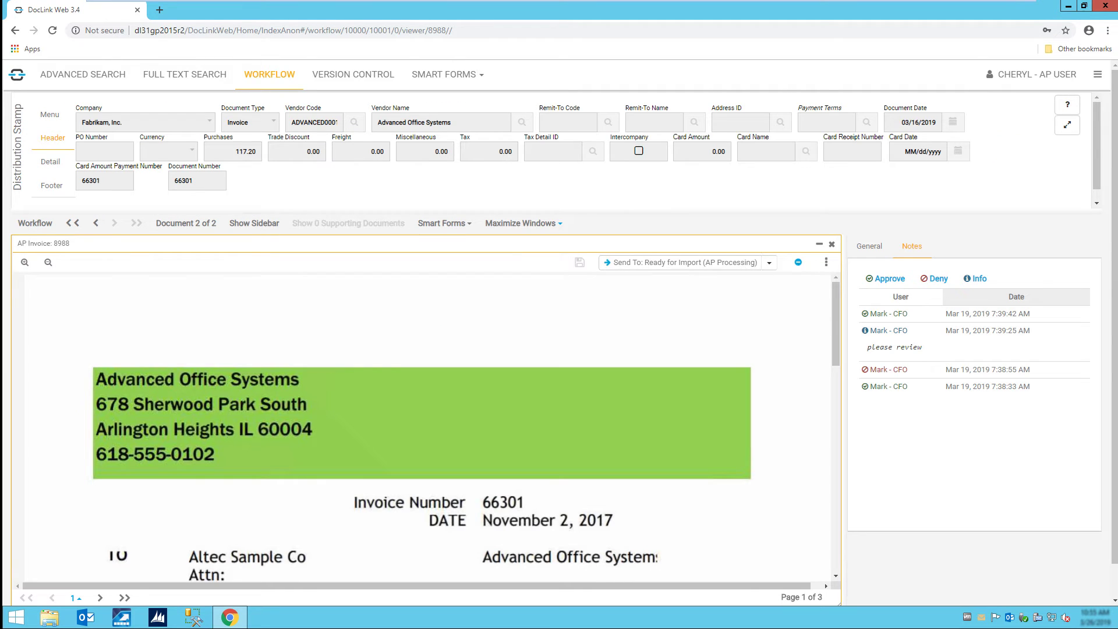